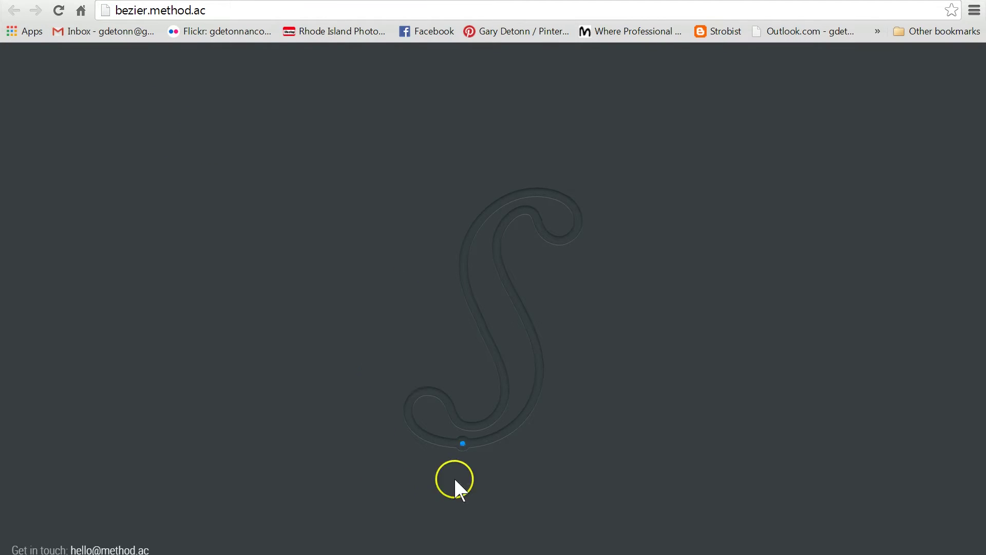
Start the path at the marked node under the S and place a smooth curved node on the lower curl's outer side
{"action": "left_click_drag", "start_coordinate": [461, 451], "coordinate": [461, 480]}
{"action": "left_click_drag", "start_coordinate": [459, 437], "coordinate": [408, 417]}
{"action": "left_click_drag", "start_coordinate": [408, 414], "coordinate": [406, 388]}
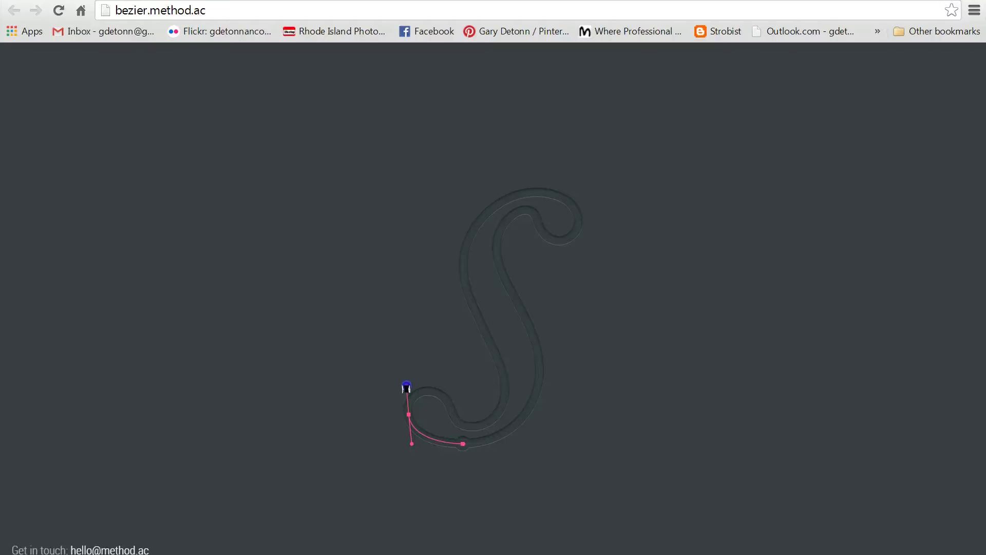
{"action": "left_click", "coordinate": [406, 387]}
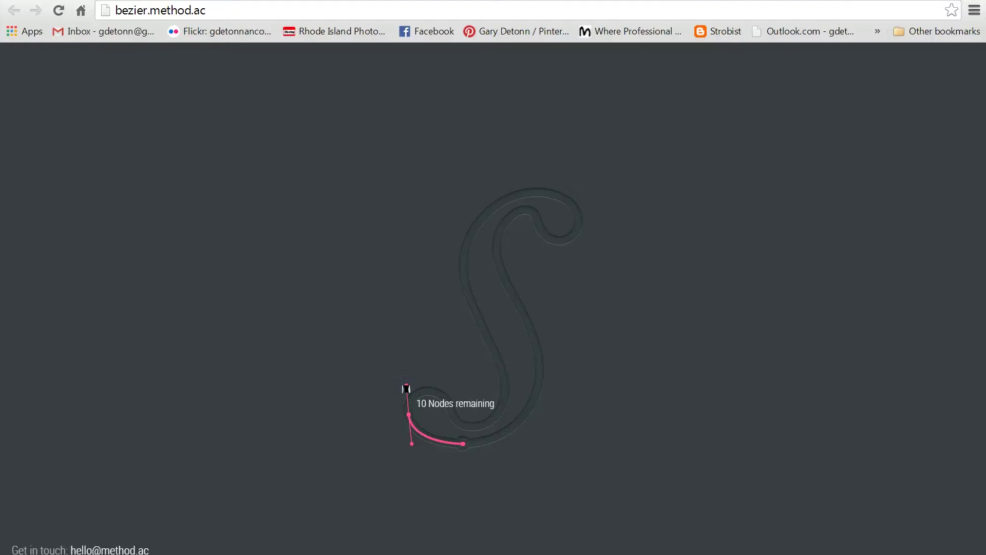
Trace over the top of the lower curl and down to a corner node at the base of the inner bend
{"action": "mouse_move", "coordinate": [431, 388]}
{"action": "left_mouse_down"}
{"action": "mouse_move", "coordinate": [441, 394]}
{"action": "mouse_move", "coordinate": [405, 405]}
{"action": "mouse_move", "coordinate": [432, 350]}
{"action": "mouse_move", "coordinate": [389, 346]}
{"action": "mouse_move", "coordinate": [437, 395]}
{"action": "left_mouse_up"}
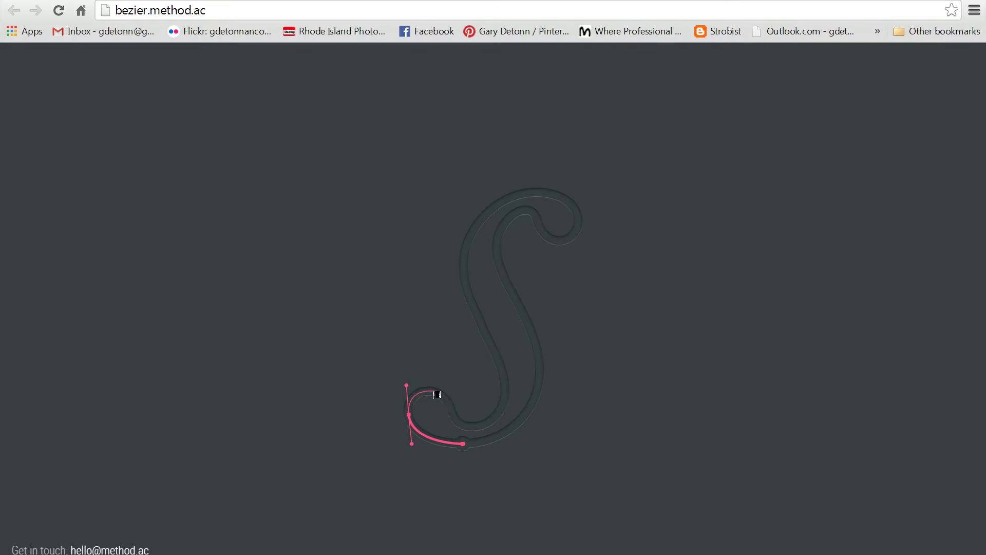
{"action": "left_click", "coordinate": [360, 426]}
{"action": "left_click_drag", "start_coordinate": [428, 388], "coordinate": [439, 395]}
{"action": "left_click_drag", "start_coordinate": [439, 394], "coordinate": [447, 397]}
{"action": "left_click_drag", "start_coordinate": [447, 396], "coordinate": [450, 397]}
{"action": "mouse_move", "coordinate": [450, 397]}
{"action": "left_mouse_down"}
{"action": "mouse_move", "coordinate": [447, 409]}
{"action": "mouse_move", "coordinate": [463, 378]}
{"action": "mouse_move", "coordinate": [441, 431]}
{"action": "mouse_move", "coordinate": [467, 379]}
{"action": "mouse_move", "coordinate": [433, 420]}
{"action": "mouse_move", "coordinate": [477, 372]}
{"action": "mouse_move", "coordinate": [435, 418]}
{"action": "mouse_move", "coordinate": [450, 408]}
{"action": "left_mouse_up"}
{"action": "left_click_drag", "start_coordinate": [450, 409], "coordinate": [450, 409]}
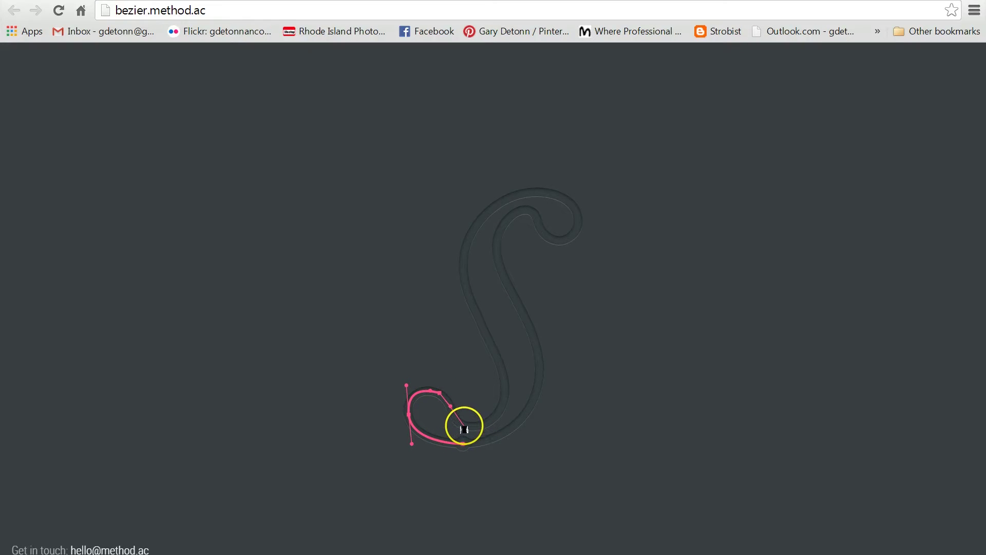
{"action": "left_click", "coordinate": [461, 428]}
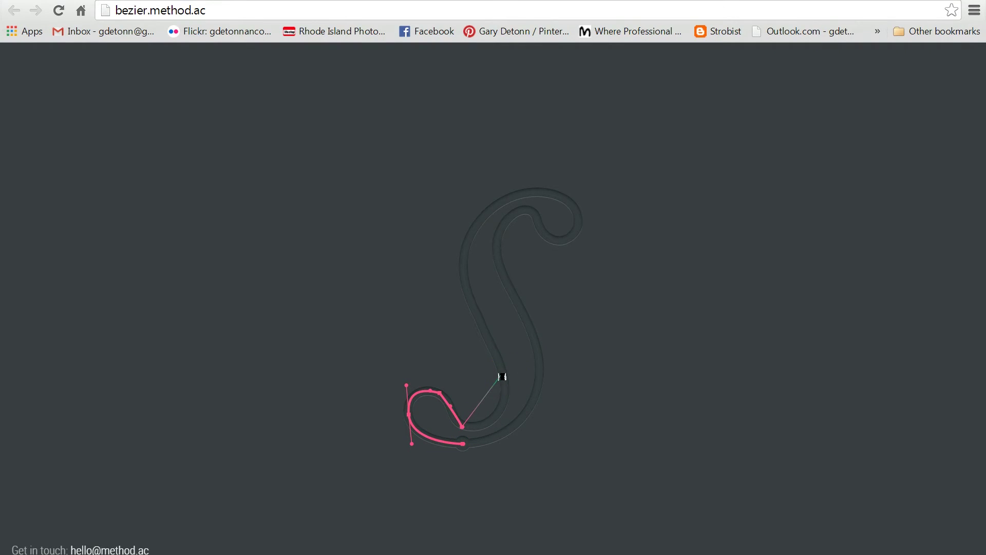
Curve the path around the inner bend, aim the outgoing handle along the stem, and place a node at the stem's upper end
{"action": "left_click_drag", "start_coordinate": [503, 376], "coordinate": [494, 314]}
{"action": "left_click_drag", "start_coordinate": [495, 314], "coordinate": [476, 317]}
{"action": "mouse_move", "coordinate": [459, 269]}
{"action": "left_mouse_down"}
{"action": "mouse_move", "coordinate": [460, 260]}
{"action": "mouse_move", "coordinate": [461, 275]}
{"action": "left_mouse_up"}
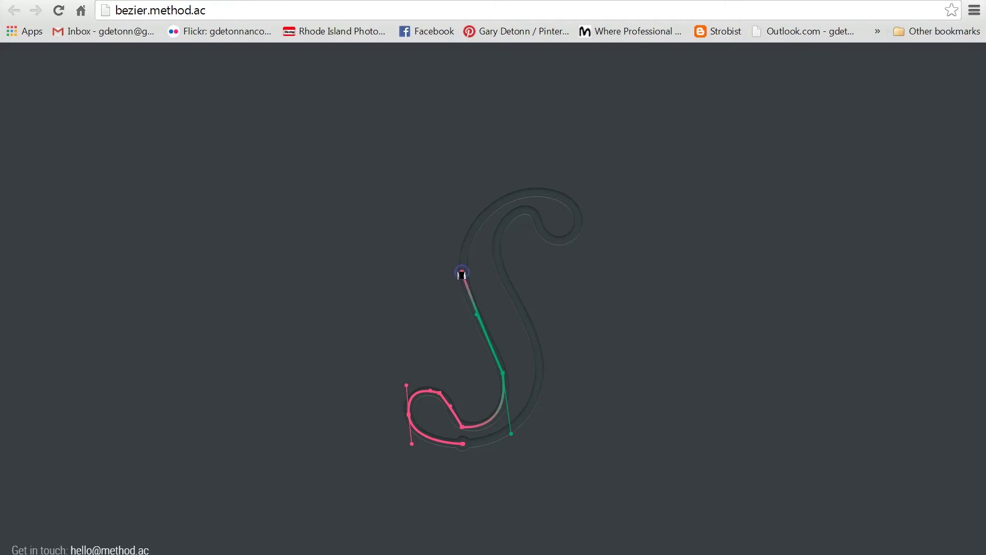
Trace the large top arc with a curved node and redirect its outgoing handle to the upper hook's tip
{"action": "left_click_drag", "start_coordinate": [481, 235], "coordinate": [648, 213]}
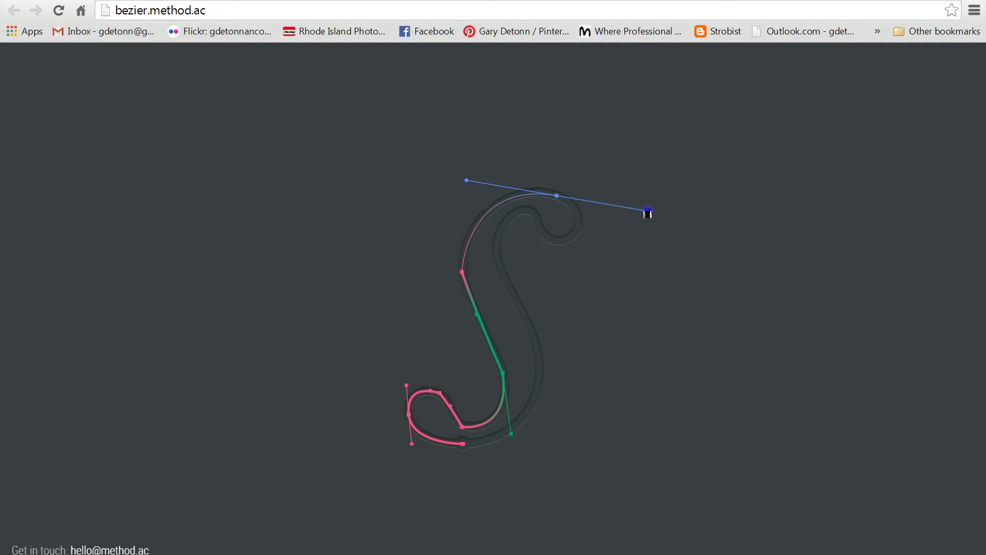
{"action": "left_click_drag", "start_coordinate": [648, 212], "coordinate": [579, 218]}
{"action": "left_click", "coordinate": [579, 218]}
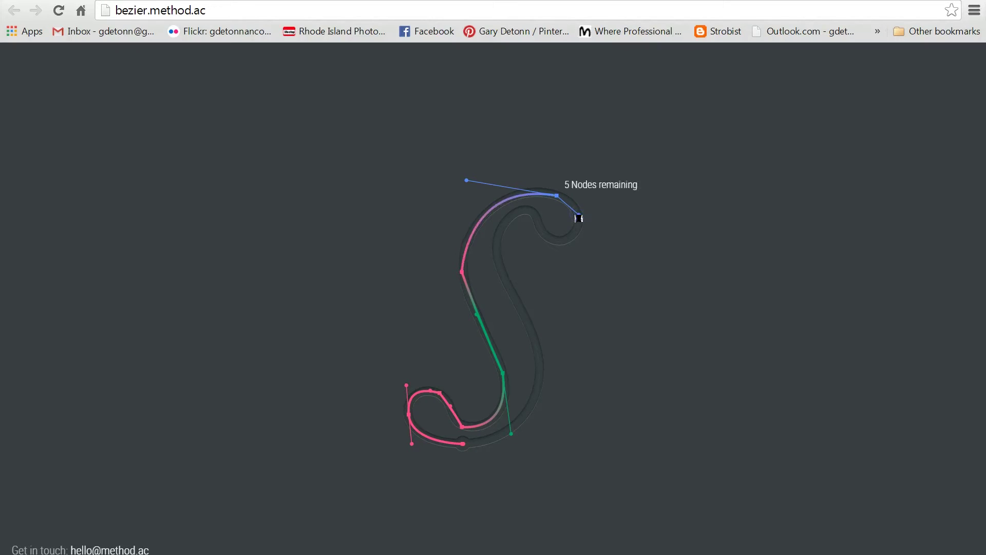
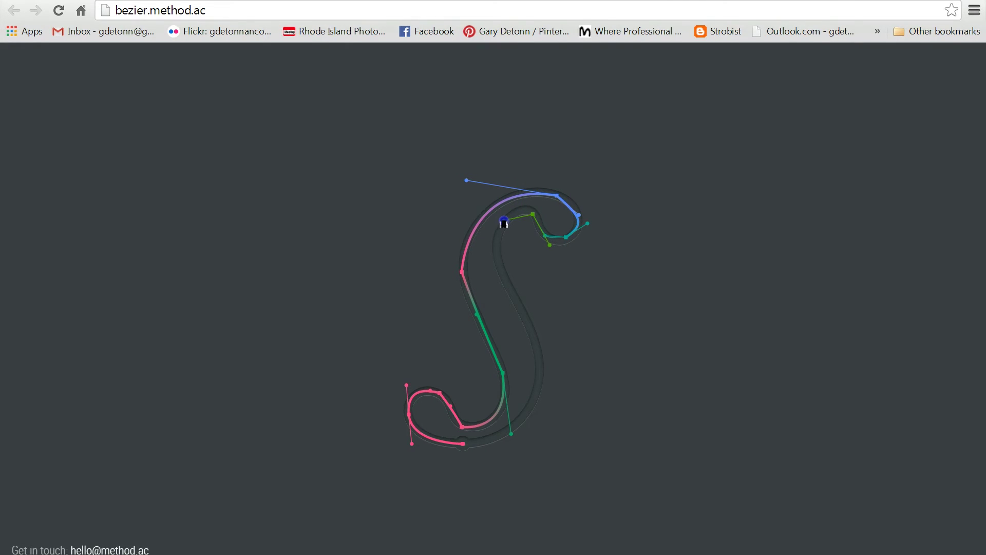
{"action": "left_click_drag", "start_coordinate": [565, 240], "coordinate": [529, 204]}
{"action": "left_click", "coordinate": [571, 247]}
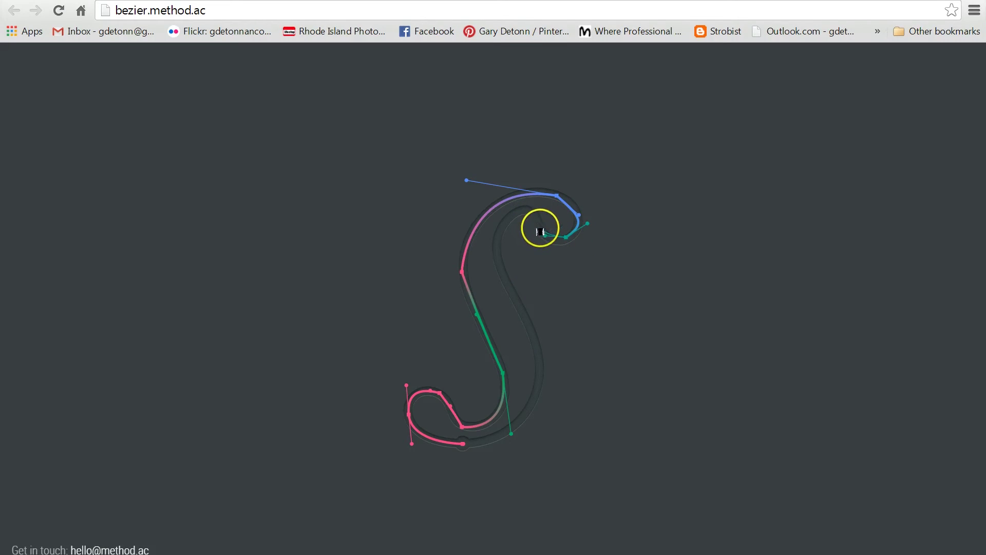
{"action": "left_click_drag", "start_coordinate": [563, 242], "coordinate": [512, 212]}
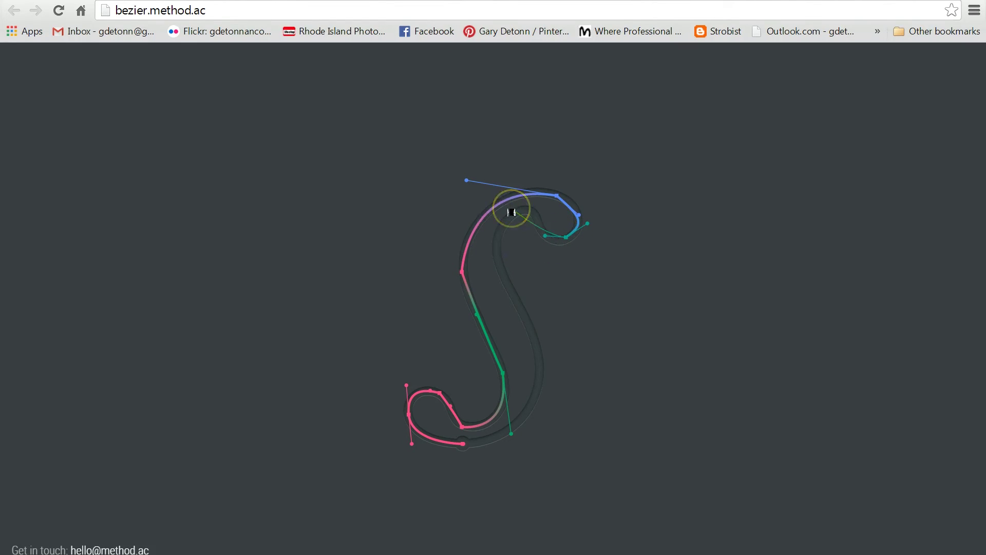
{"action": "key", "text": "ctrl+z"}
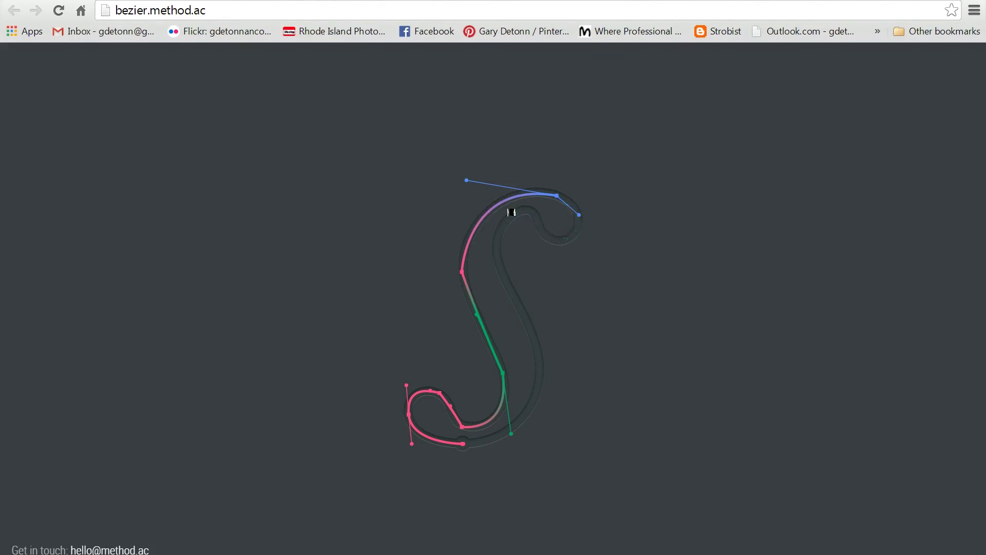
Place a corner node at the tip of the upper hook
{"action": "left_click", "coordinate": [580, 216]}
{"action": "left_click_drag", "start_coordinate": [580, 216], "coordinate": [510, 192]}
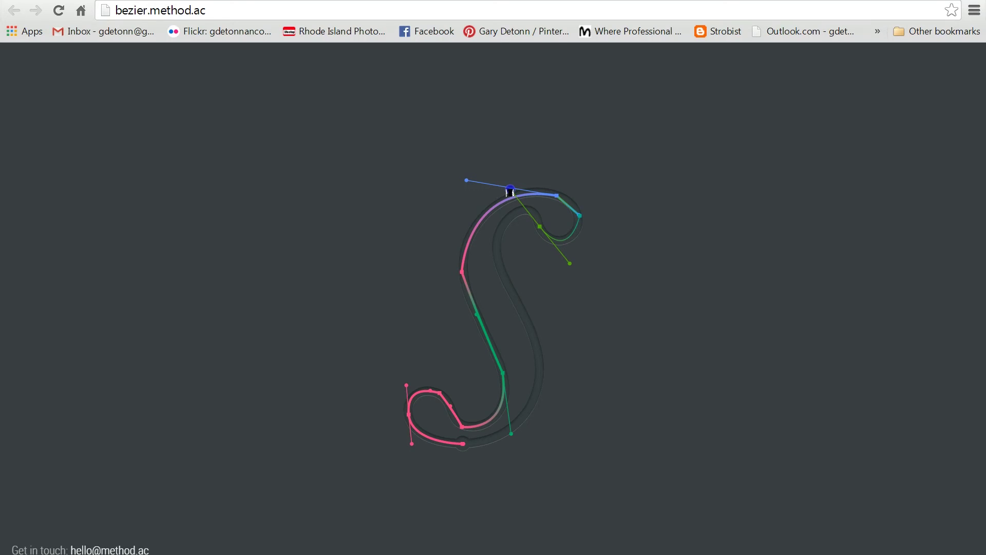
{"action": "left_click_drag", "start_coordinate": [510, 190], "coordinate": [468, 206]}
{"action": "key", "text": "ctrl+z"}
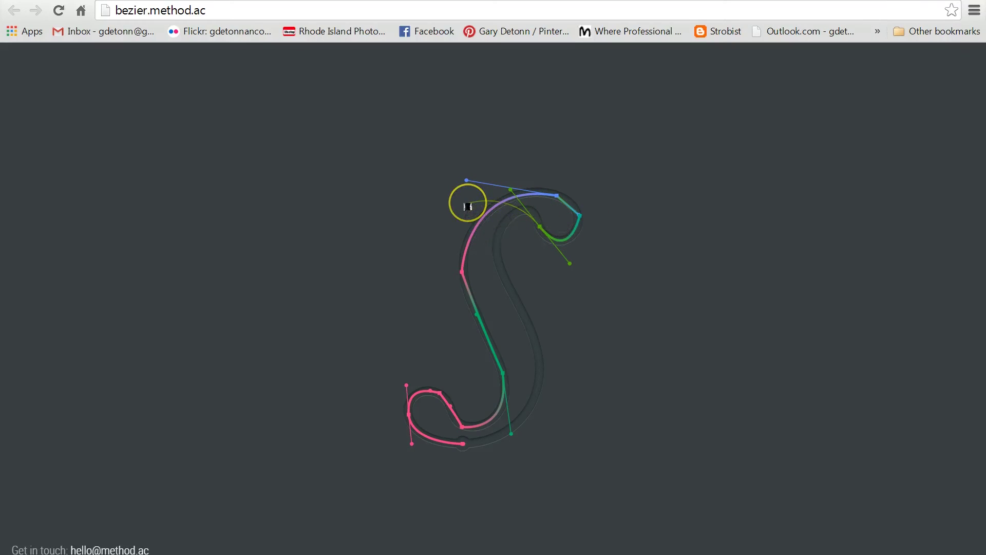
{"action": "key", "text": "ctrl+z"}
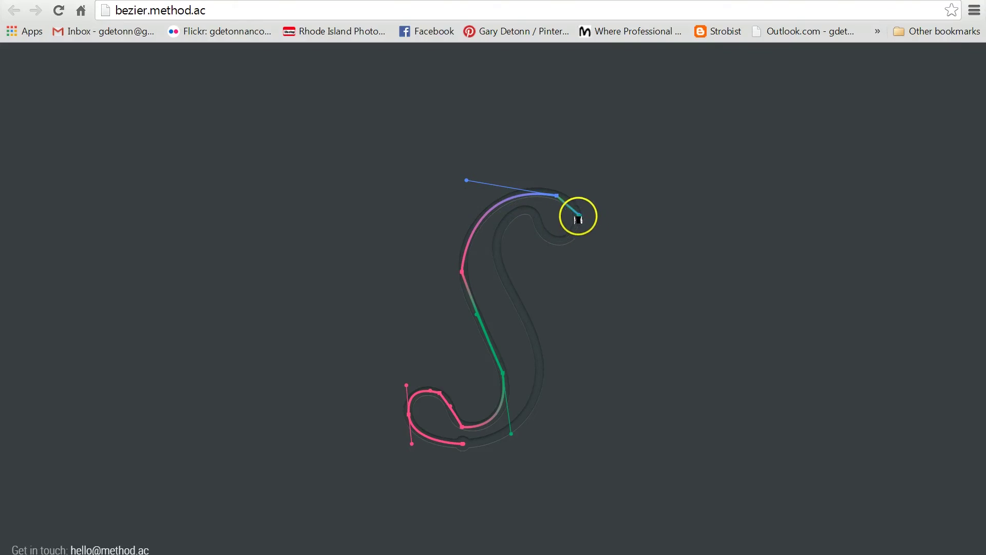
{"action": "left_click_drag", "start_coordinate": [541, 230], "coordinate": [517, 201]}
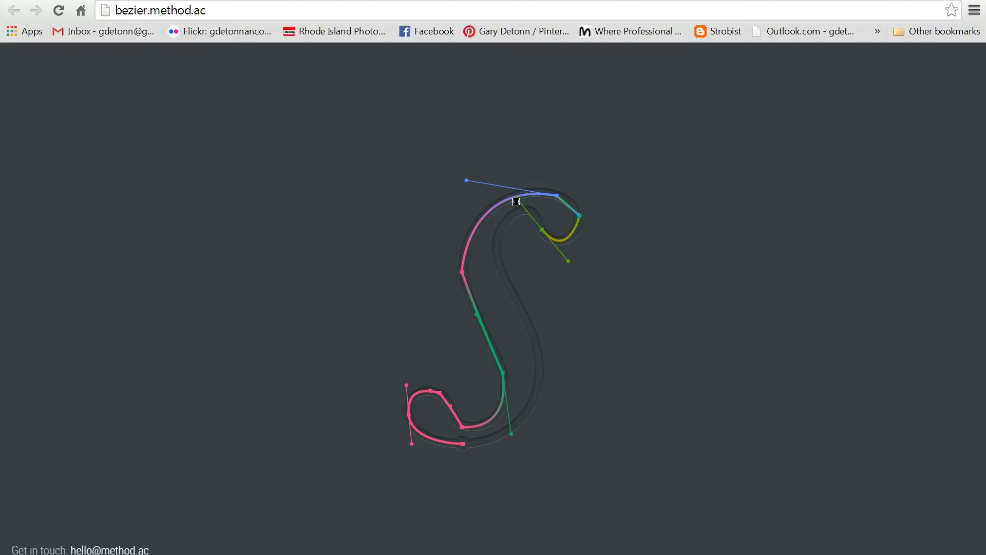
{"action": "key", "text": "ctrl+z"}
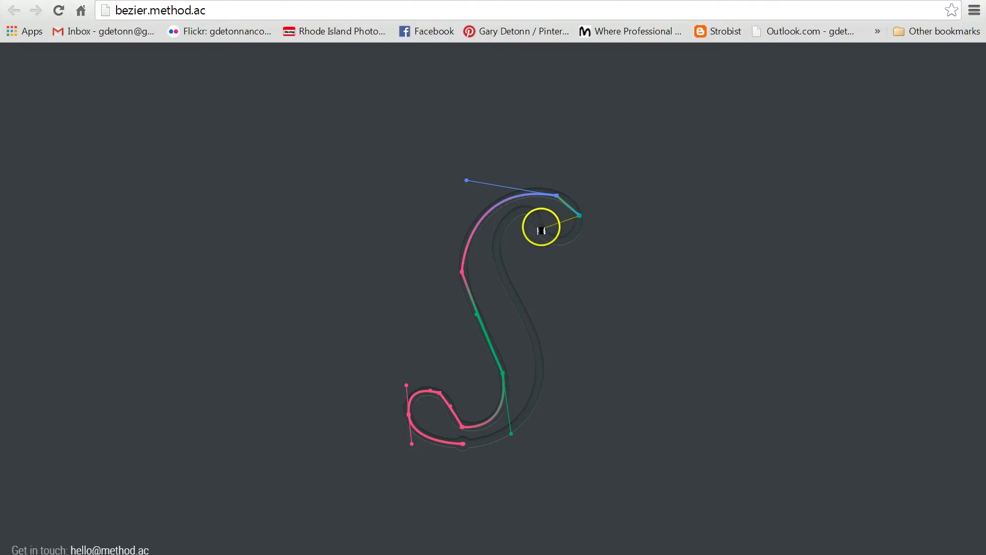
Trace around the upper hook and its inner curl, adding curved nodes down to the start of the stem's second edge
{"action": "left_click_drag", "start_coordinate": [542, 229], "coordinate": [516, 197]}
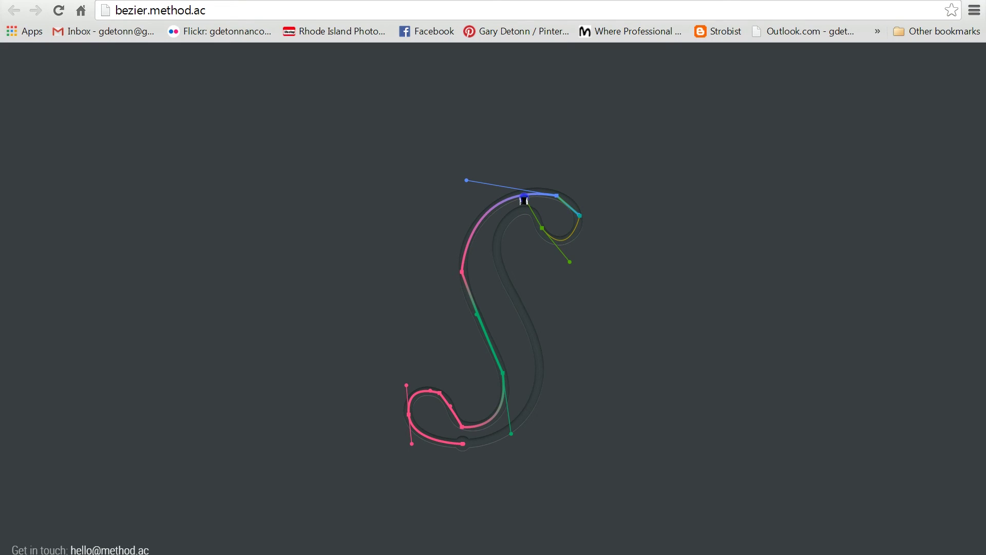
{"action": "left_click", "coordinate": [524, 200]}
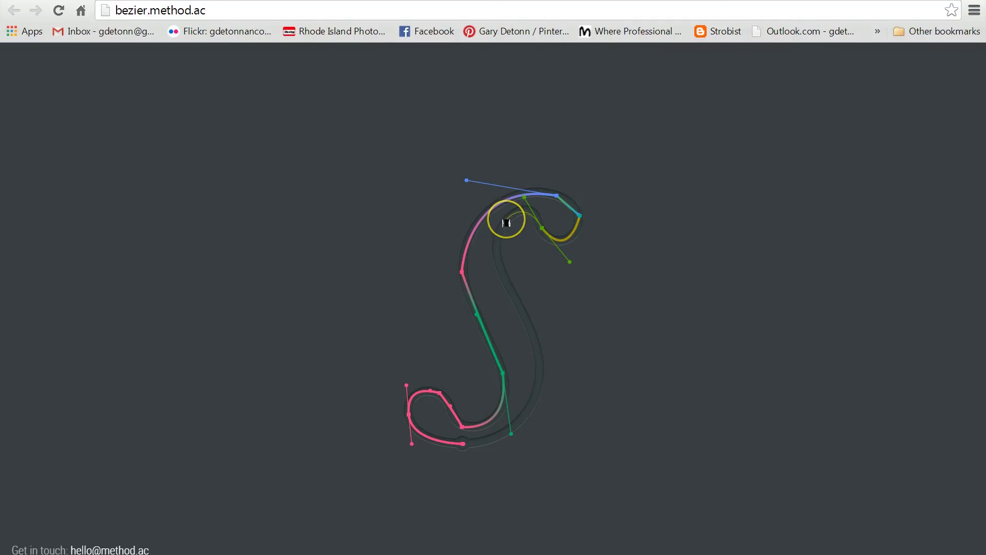
{"action": "left_click_drag", "start_coordinate": [506, 222], "coordinate": [507, 294]}
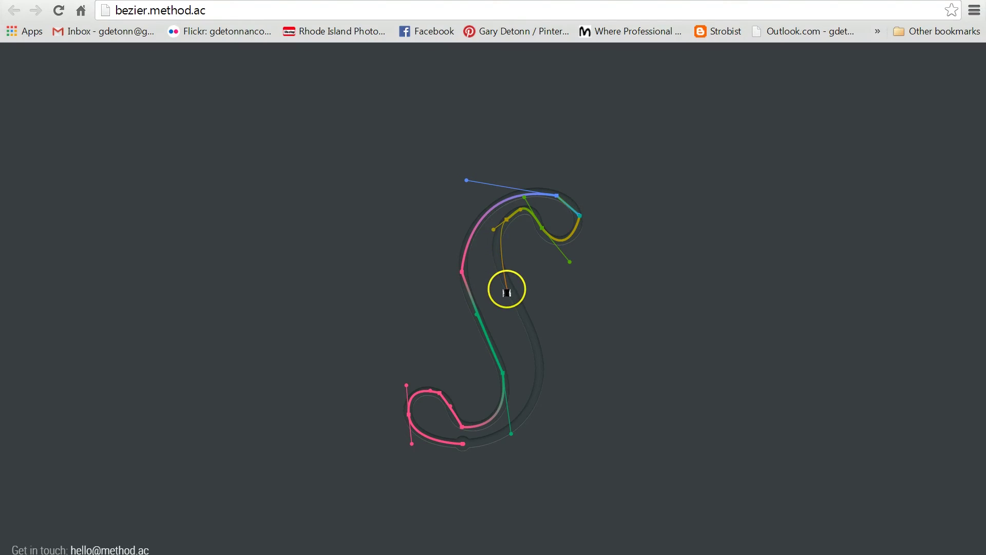
{"action": "left_click_drag", "start_coordinate": [503, 280], "coordinate": [510, 289]}
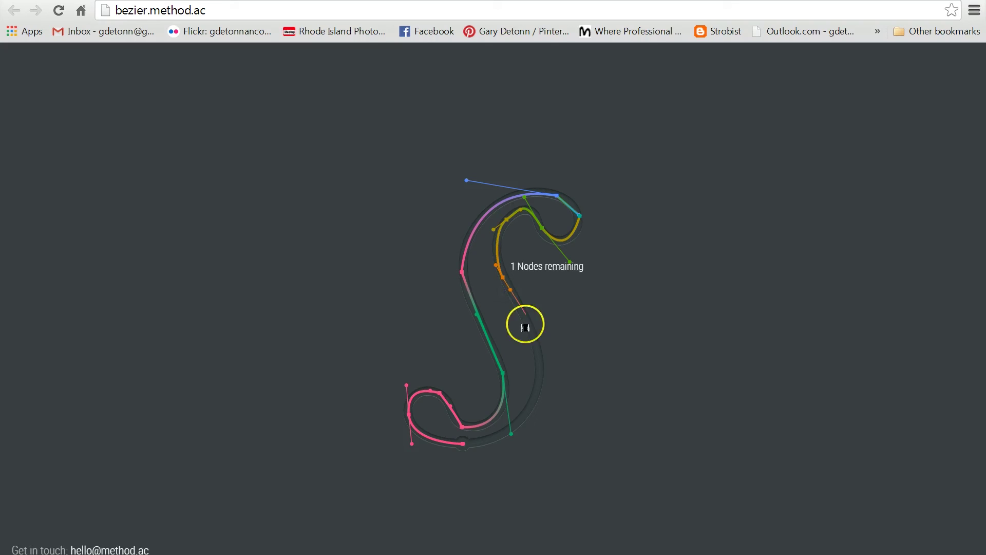
Curve the path along the stem and outer lower bend, close it at the starting node, and advance to the next stage
{"action": "left_click_drag", "start_coordinate": [542, 392], "coordinate": [522, 426]}
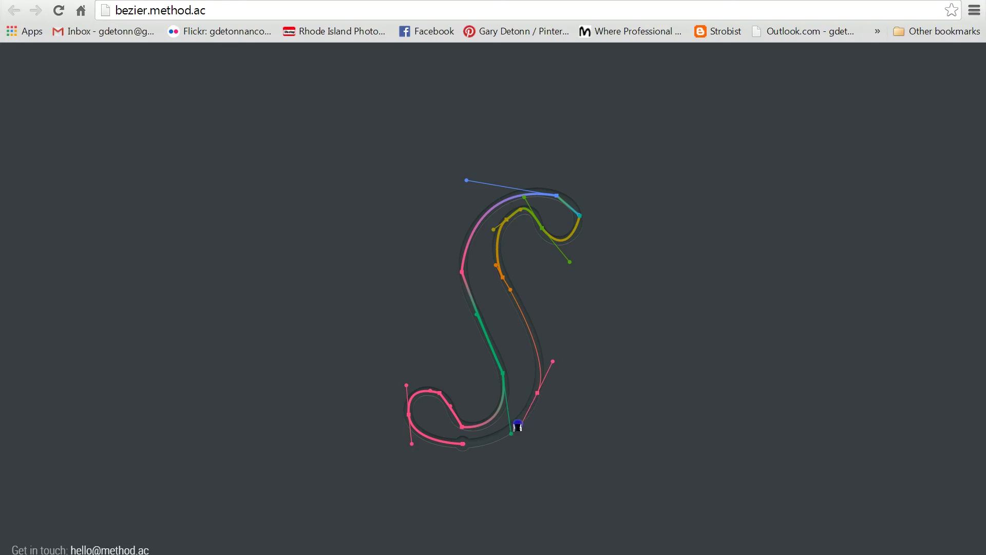
{"action": "left_click_drag", "start_coordinate": [517, 425], "coordinate": [516, 425]}
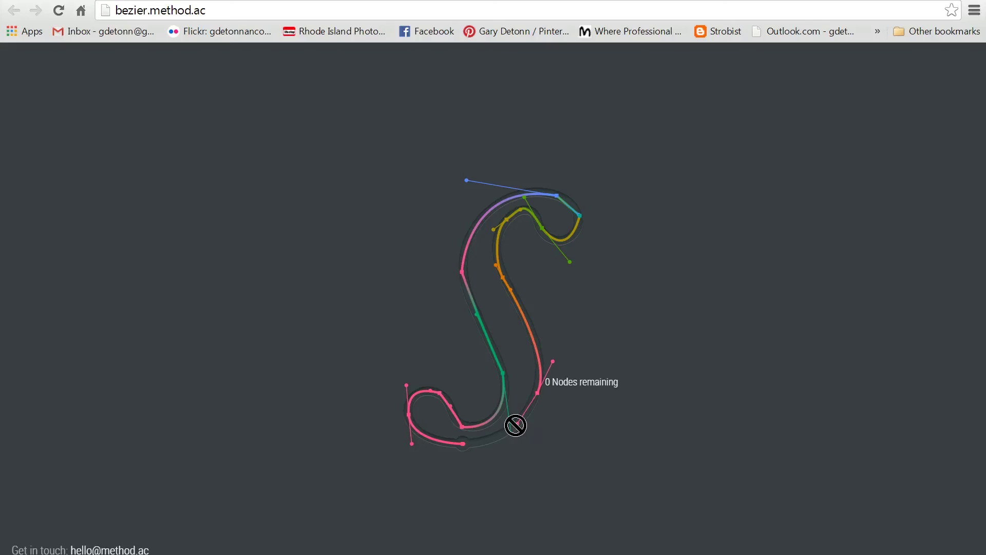
{"action": "left_click_drag", "start_coordinate": [464, 447], "coordinate": [429, 444]}
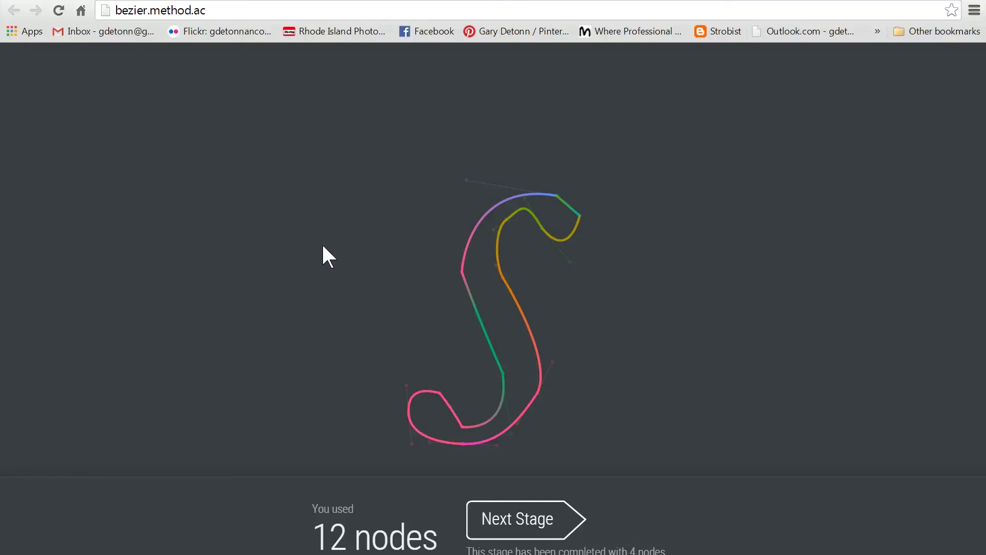
{"action": "left_click", "coordinate": [539, 515]}
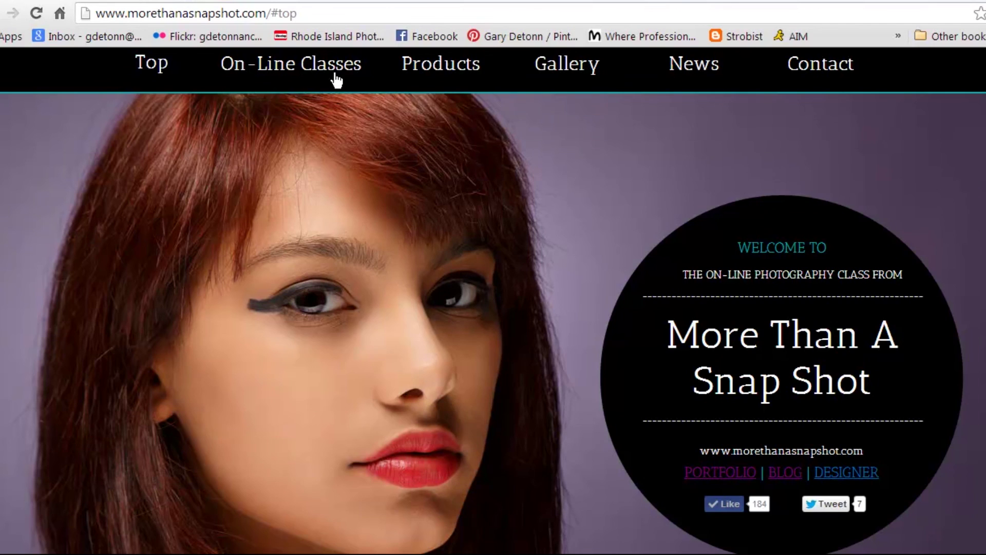
Show the On-Line Classes section of the More Than A Snap Shot website
{"action": "left_click", "coordinate": [304, 77]}
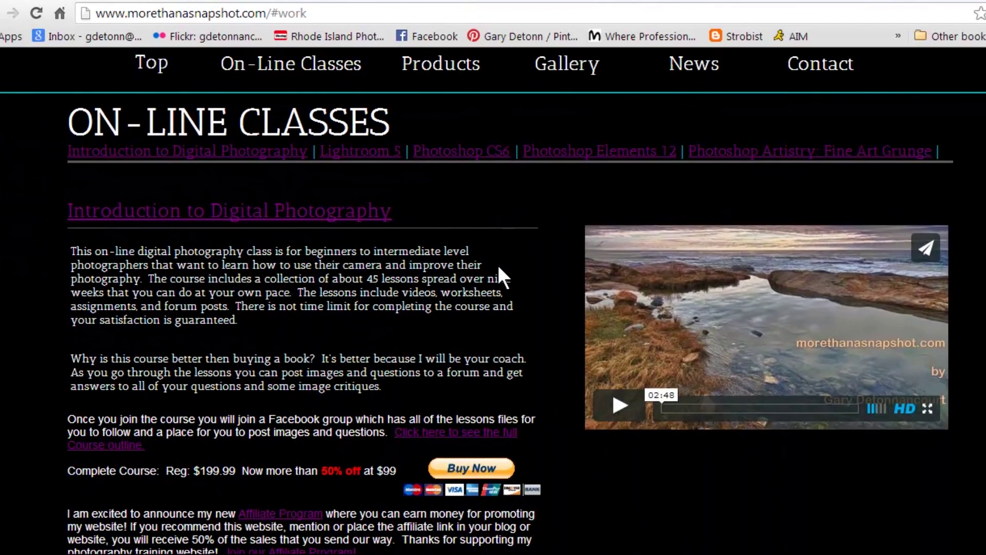